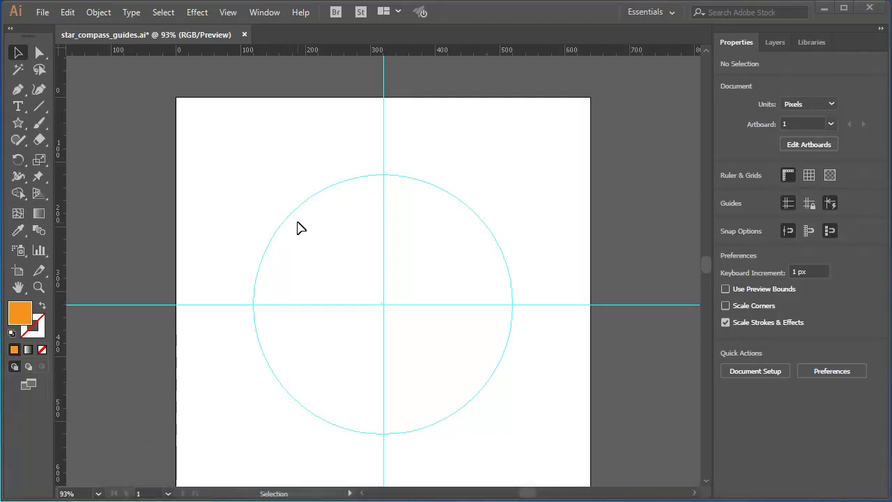
- Pick the Star Tool, draw a trial star at the upper left, then delete it
click(19, 126)
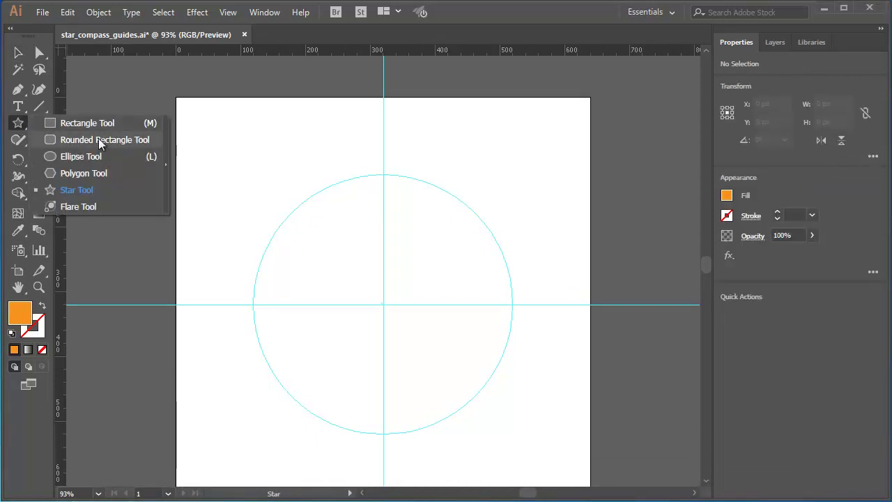
click(112, 189)
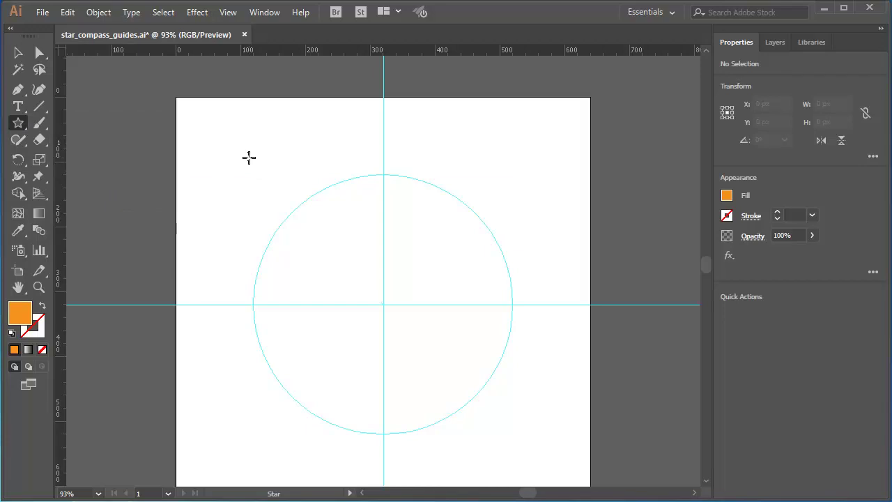
mouse_move(230, 149)
mouse_down()
mouse_move(245, 181)
mouse_move(234, 164)
mouse_up()
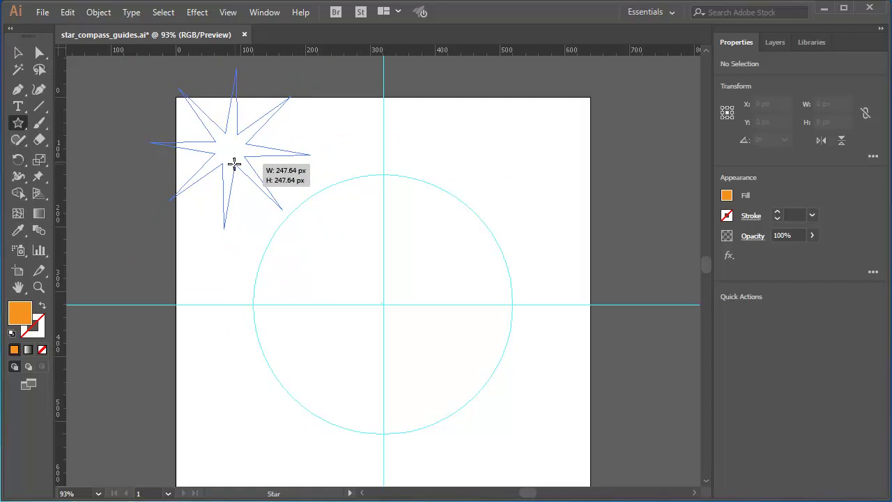
drag(234, 163, 235, 164)
click(18, 53)
key(Delete)
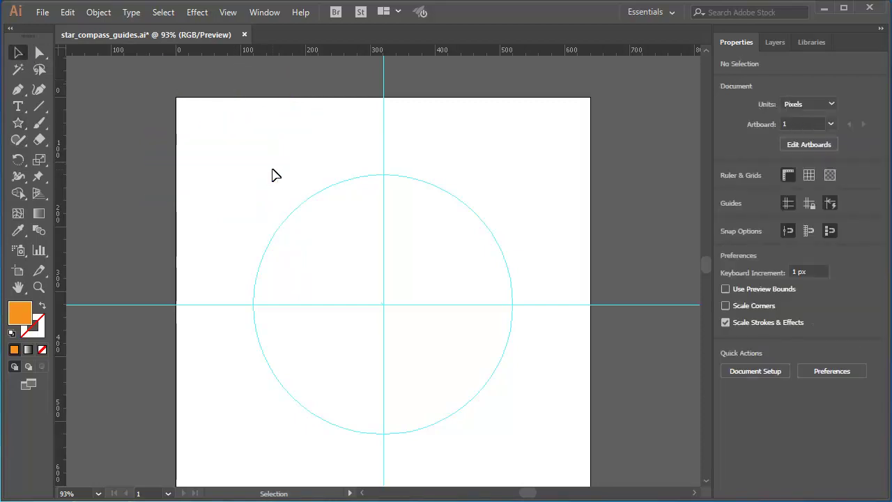
- Draw a four-point orange star outward from the circle guide's centre
click(18, 123)
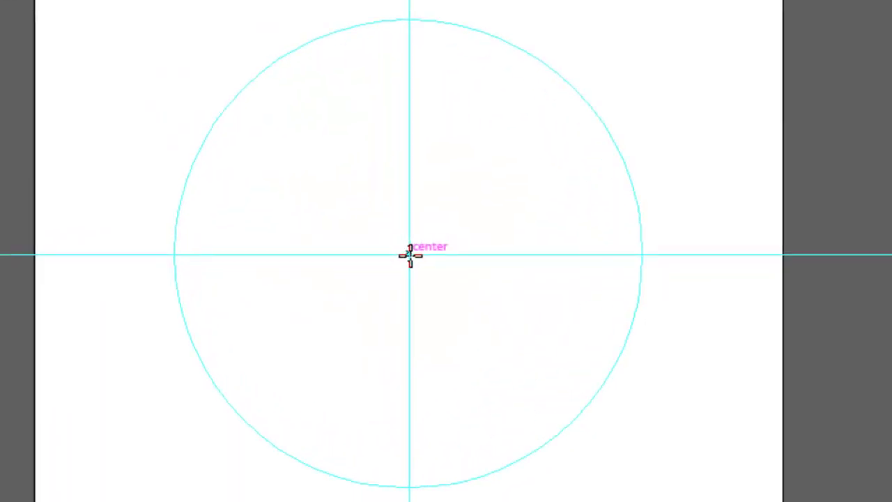
drag(409, 254, 436, 292)
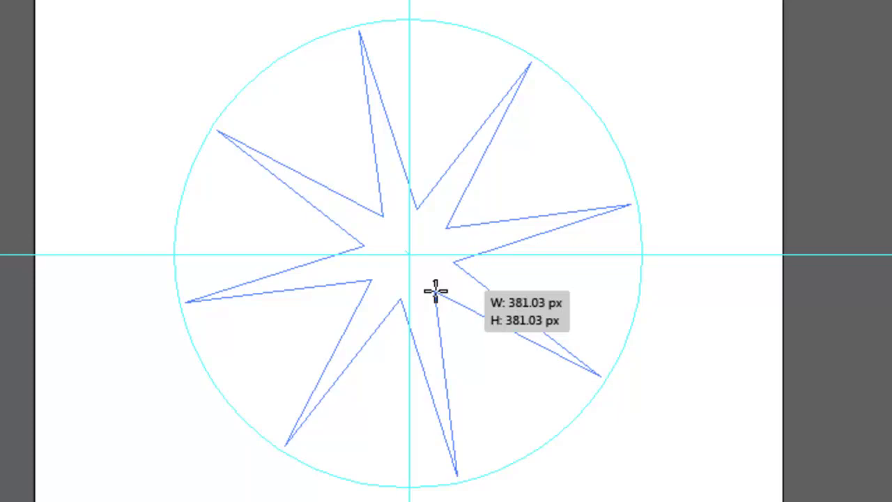
key(Down)
key(Down)
key(Down)
drag(436, 292, 440, 279)
key(Down)
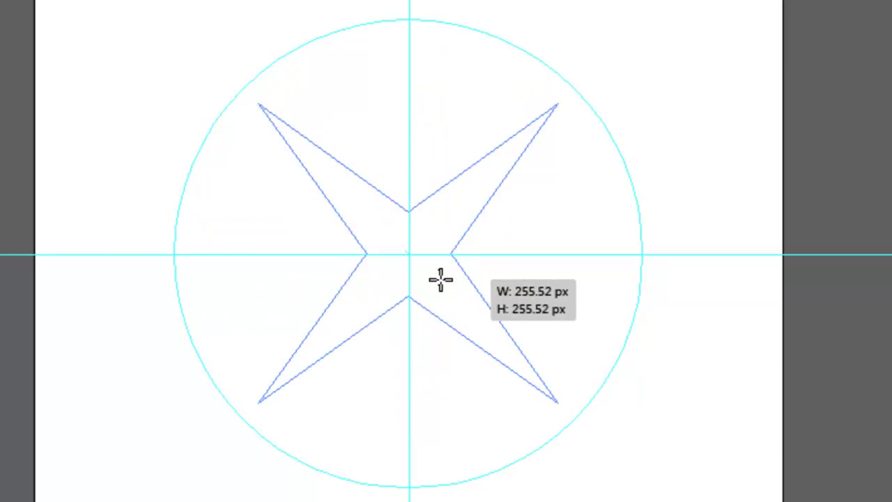
drag(441, 280, 440, 280)
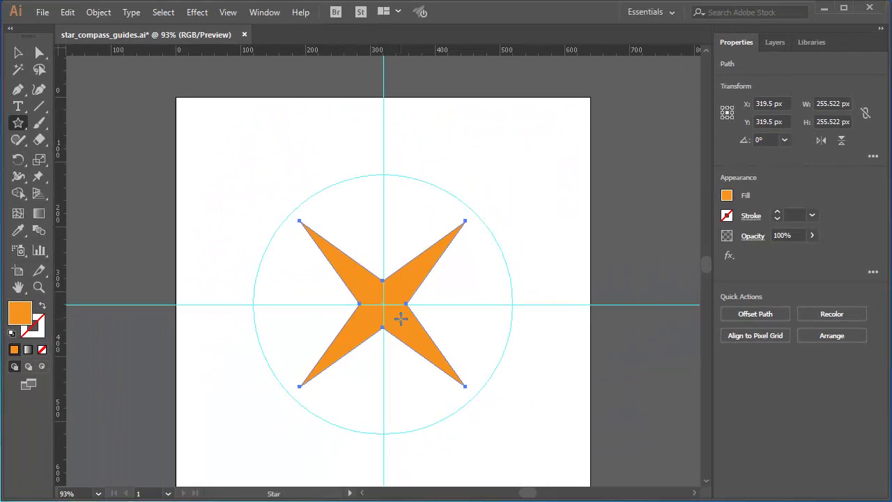
- Rotate the star 45° so its points face up, down, left and right
key(ctrl)
click(17, 55)
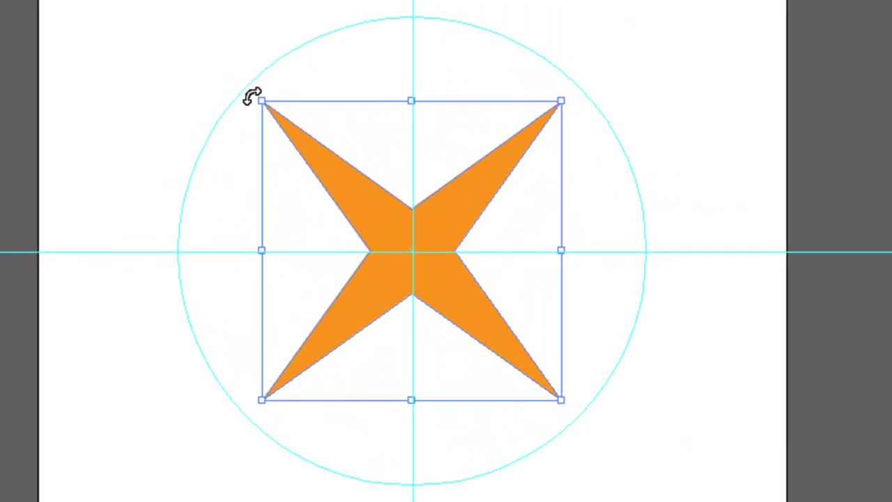
drag(252, 97, 199, 241)
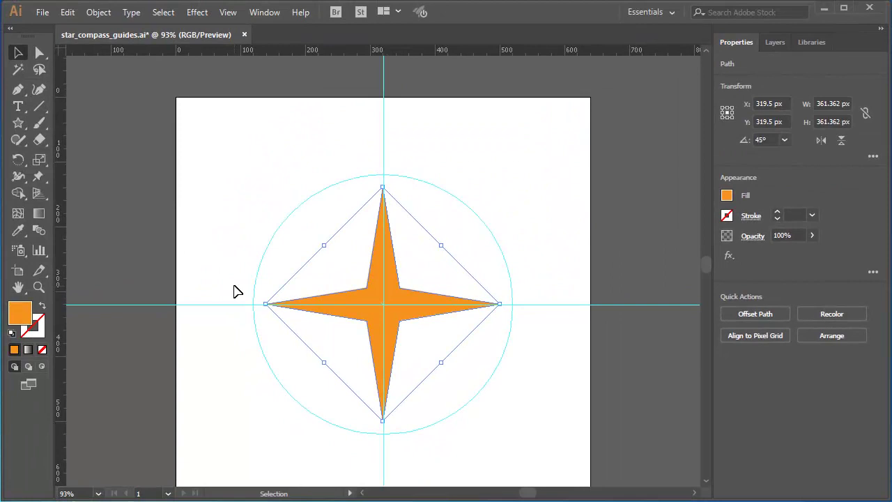
click(237, 292)
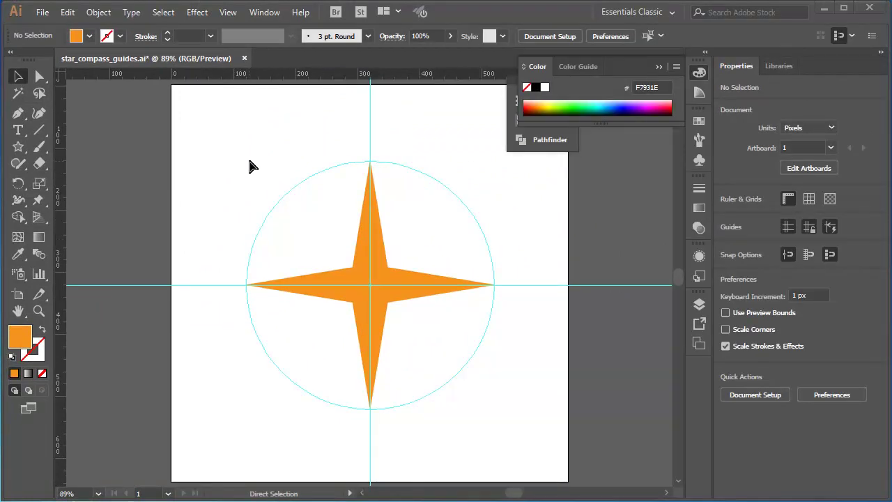
- Zoom in and trace a closed Pen path: centre, top tip, upper-left inner corner, centre
key(z)
drag(249, 160, 531, 436)
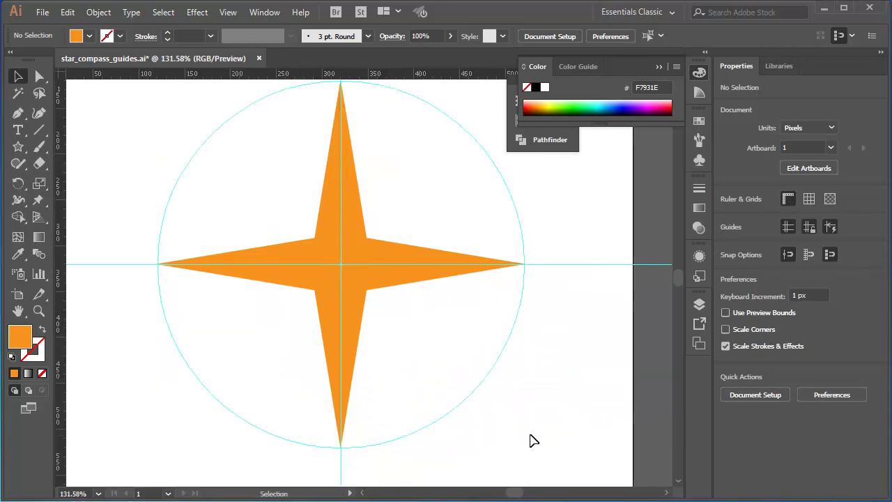
scroll(519, 422, up, 1)
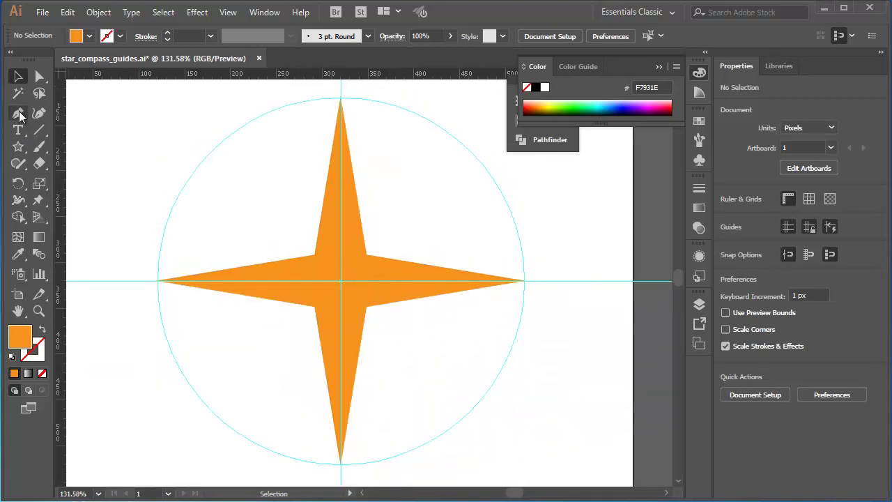
click(19, 114)
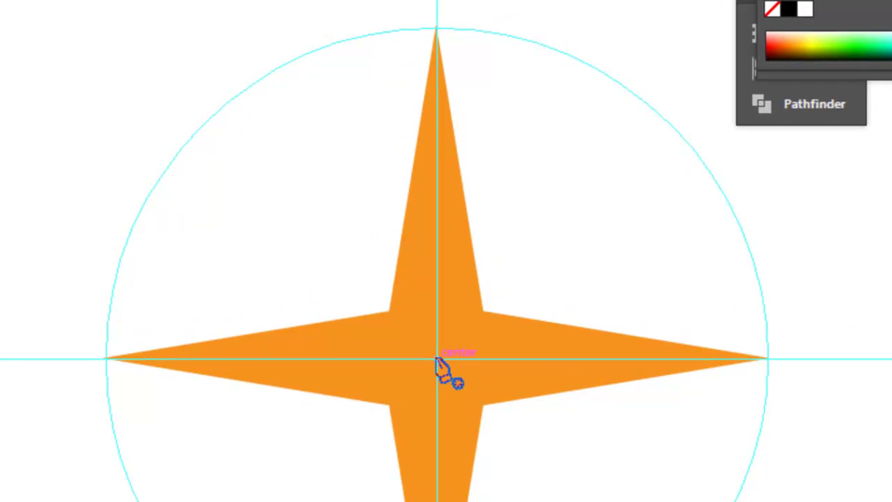
click(436, 359)
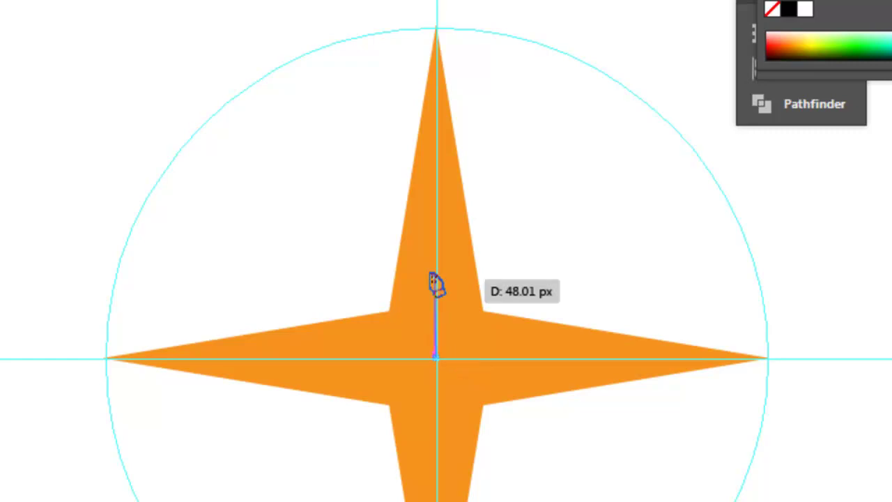
click(437, 26)
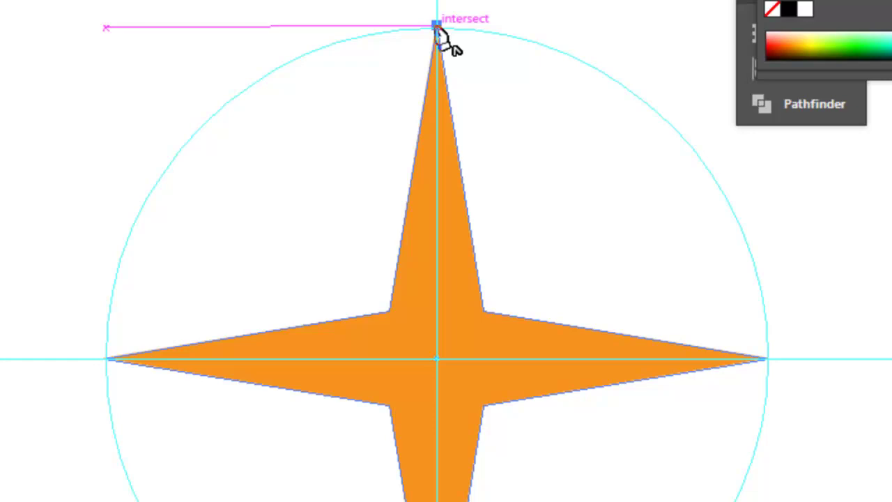
click(389, 311)
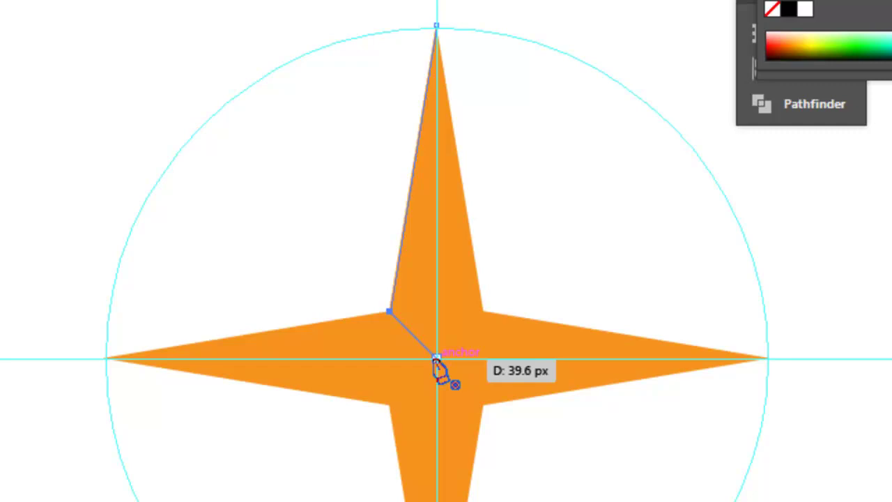
click(436, 358)
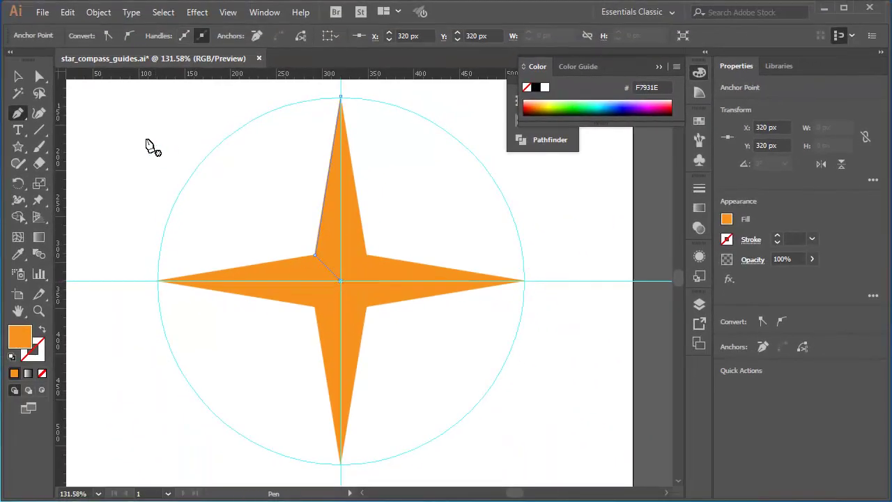
- Fill the traced top-left facet with the R=241 G=90 B=36 (F15A24) swatch
key(v)
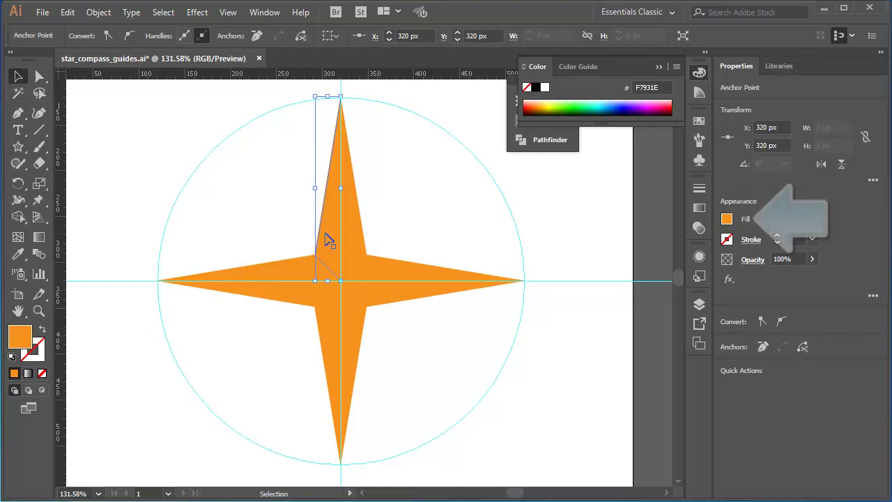
click(727, 220)
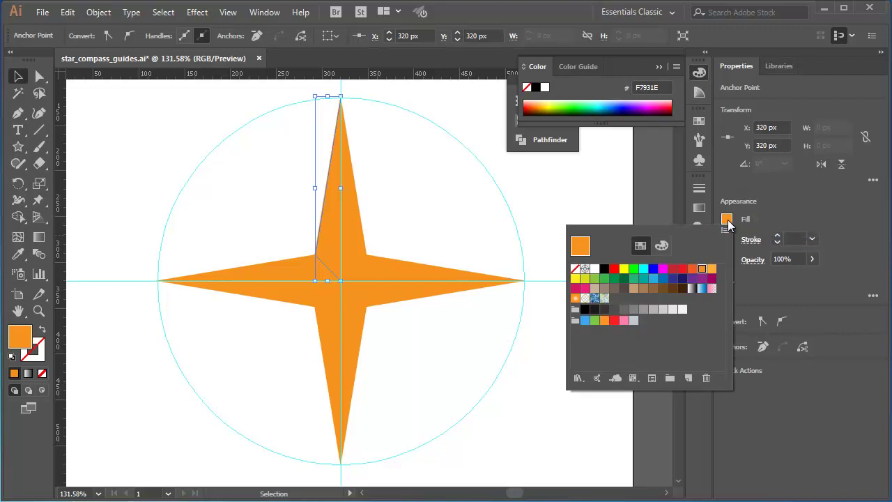
click(693, 271)
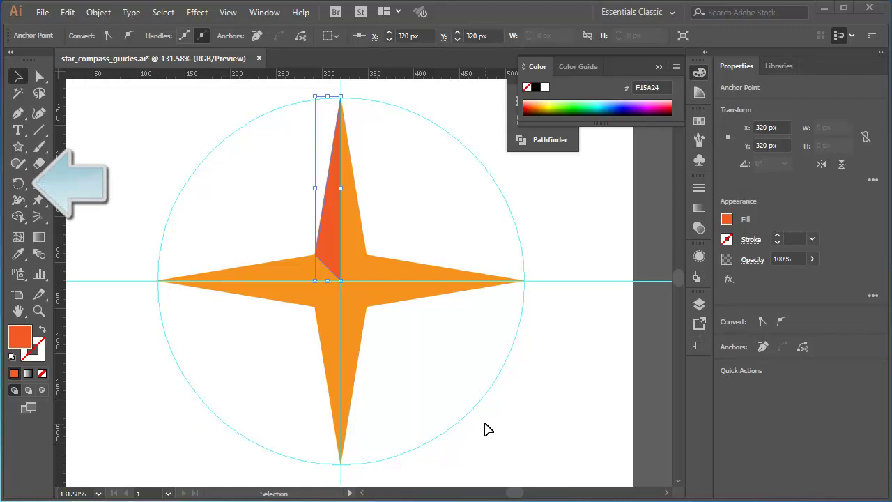
- Rotate a copy of the shaded facet 90° around the star's centre
click(19, 185)
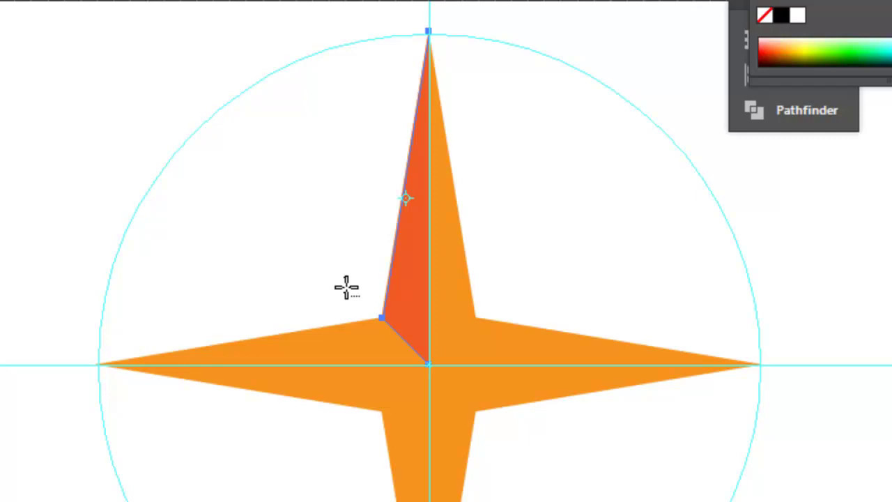
alt+click(428, 363)
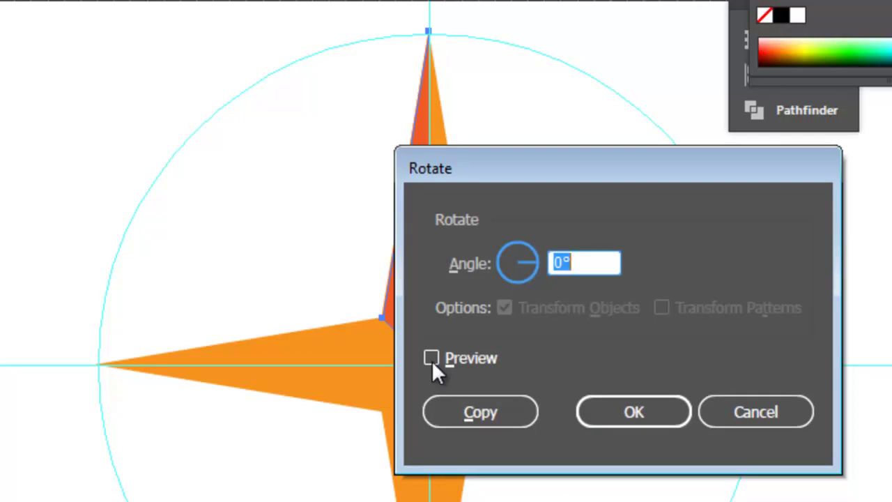
text(90)
key(Tab)
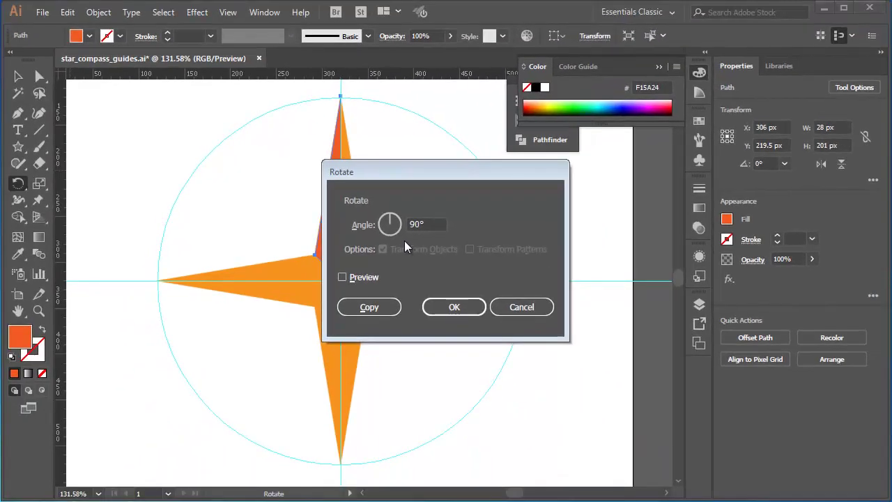
click(343, 276)
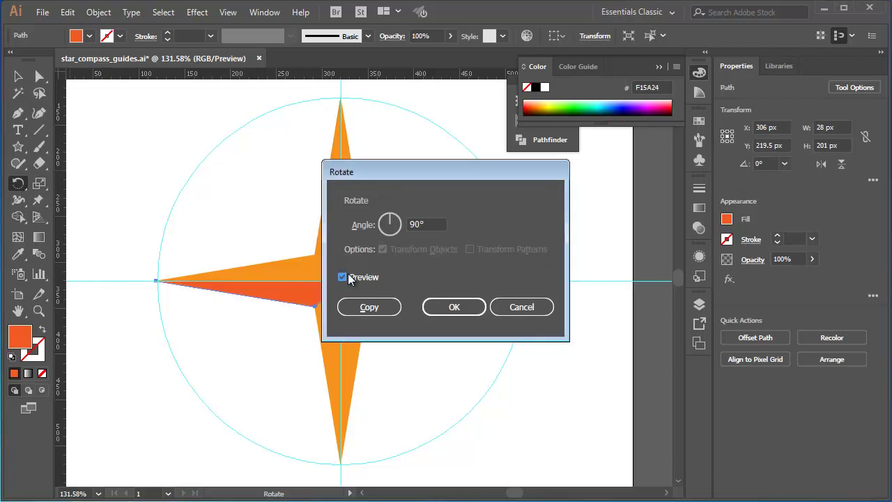
click(372, 309)
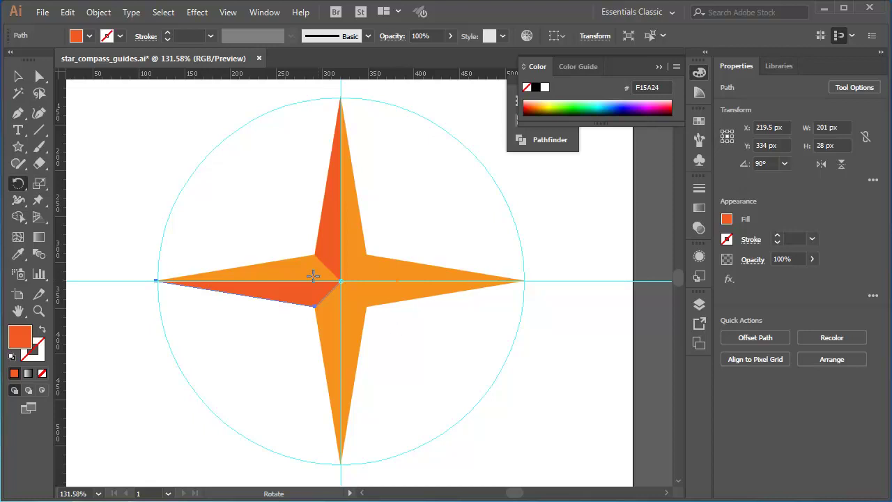
- Repeat the 90° rotation twice with Transform Again to shade the other arms, then deselect
key(ctrl)
click(98, 11)
mouse_move(117, 31)
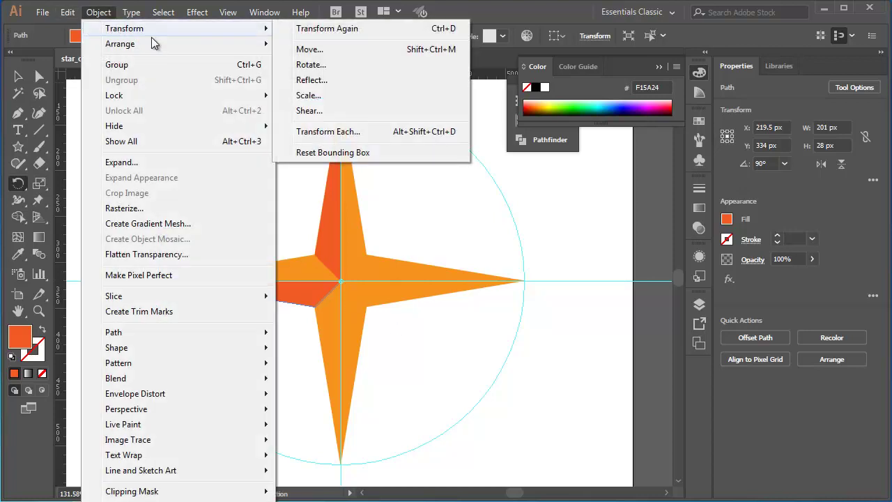
click(376, 29)
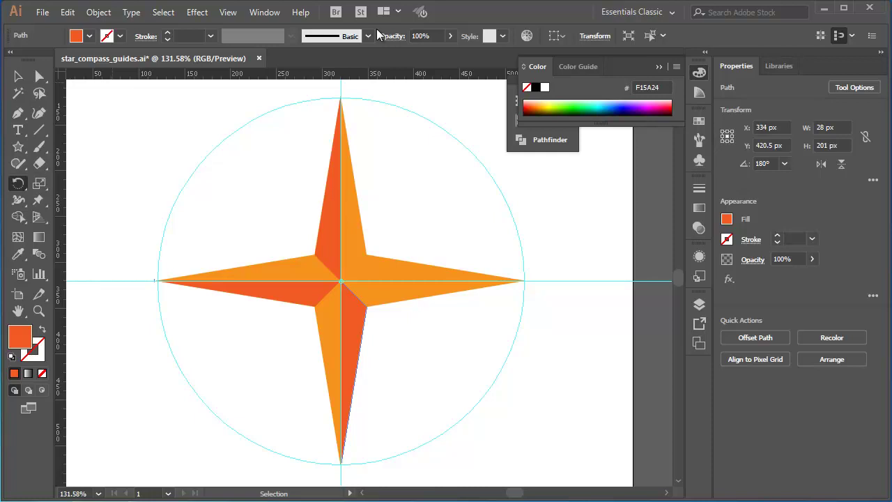
key(ctrl+d)
key(ctrl+shift+a)
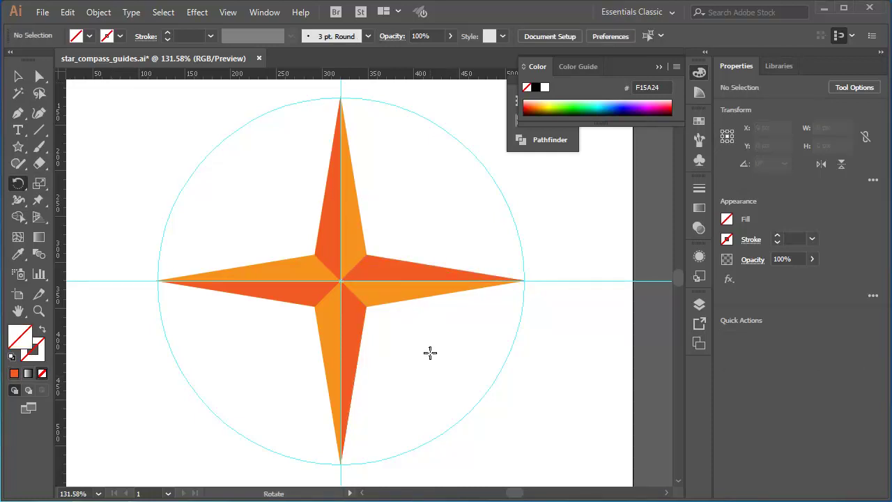
- Select the star and its four facets and group them into one object
click(18, 76)
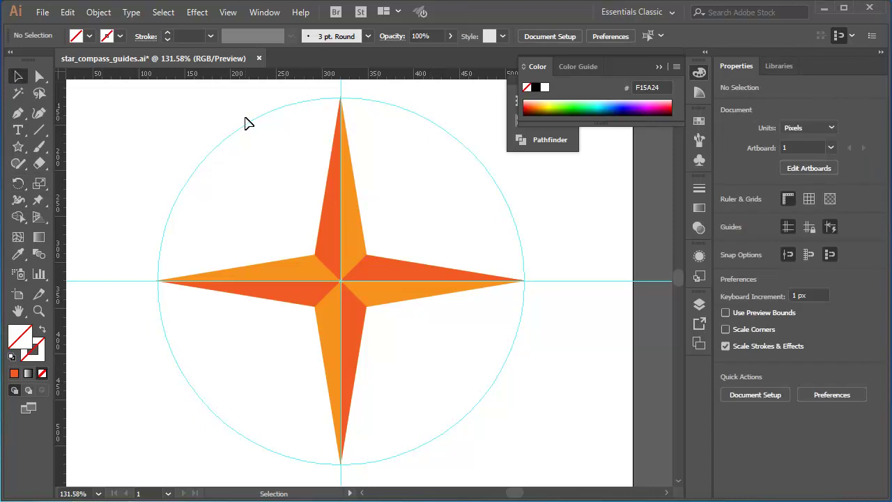
drag(222, 123, 490, 389)
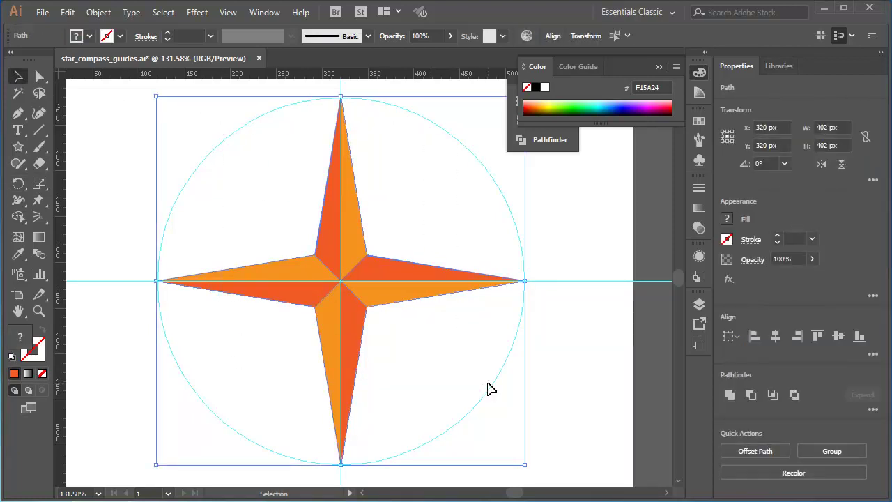
key(a)
key(ctrl+g)
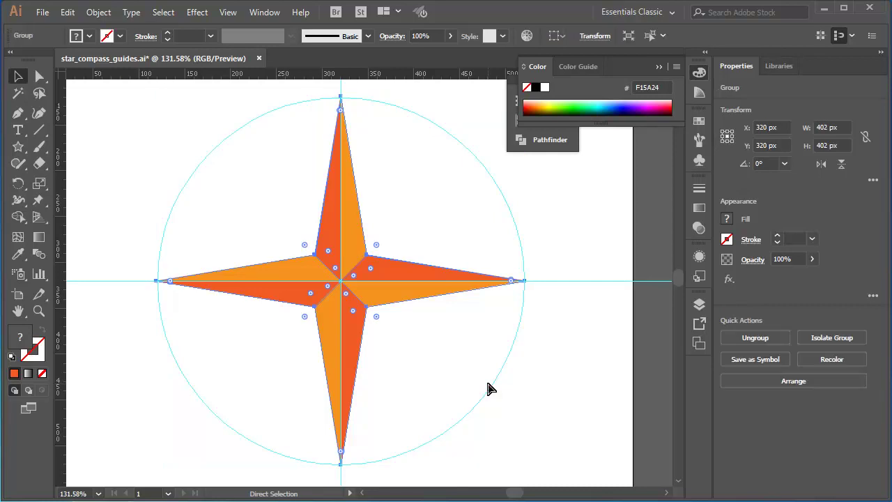
key(v)
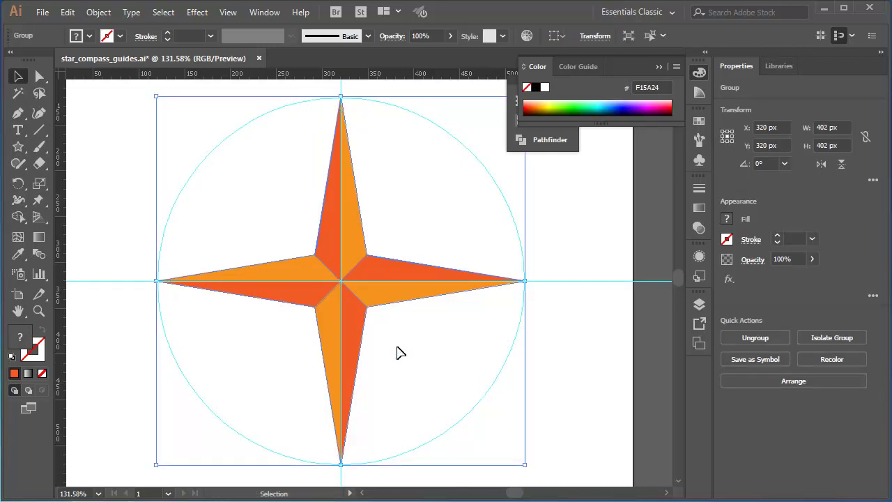
- Copy the star group and Paste in Front to stack a duplicate on top
click(70, 15)
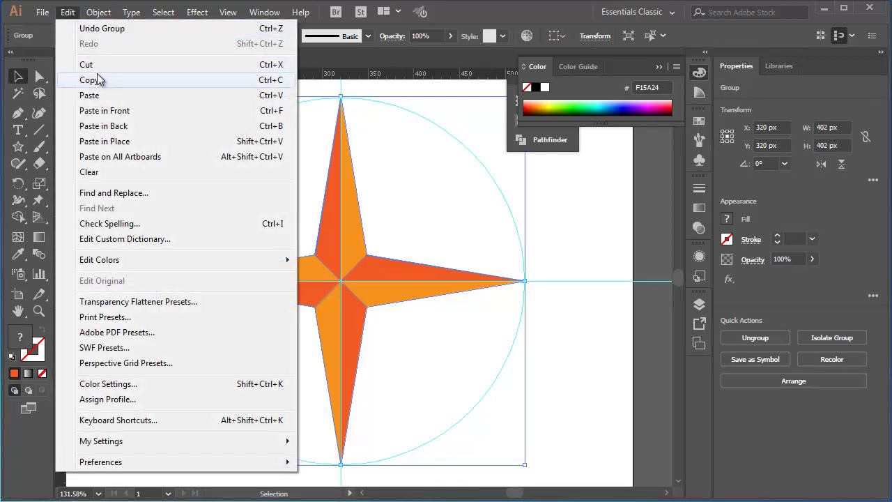
click(283, 84)
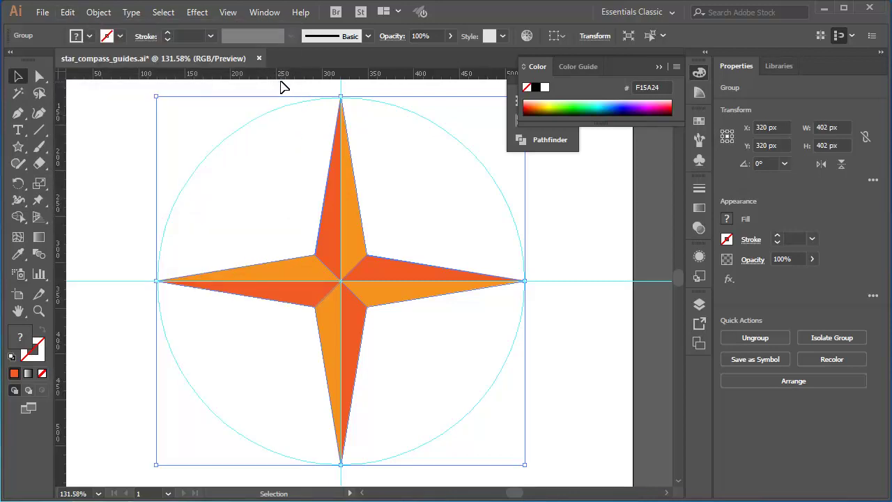
click(69, 13)
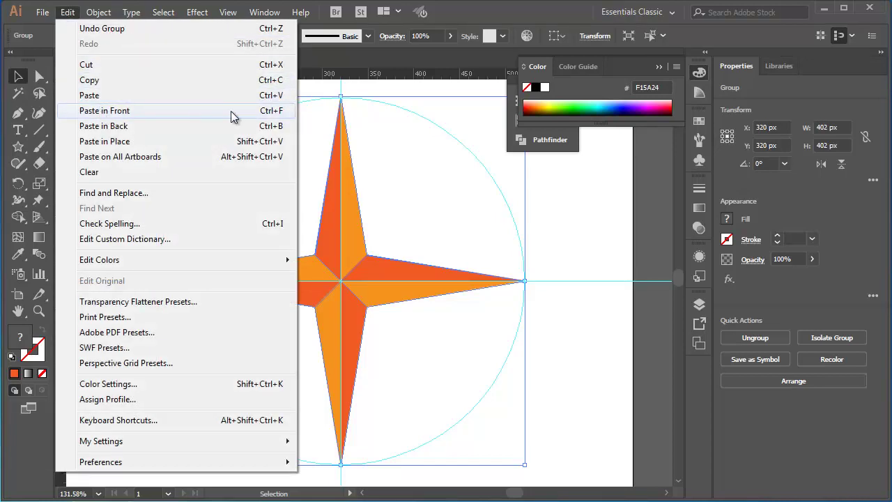
click(272, 114)
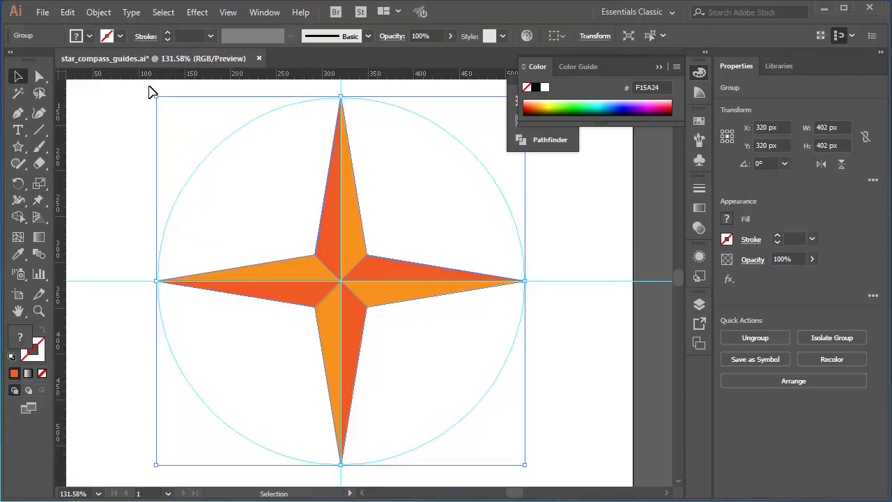
- Rotate the star copy 45° and scale it down to about 200 px from the centre
drag(147, 90, 88, 201)
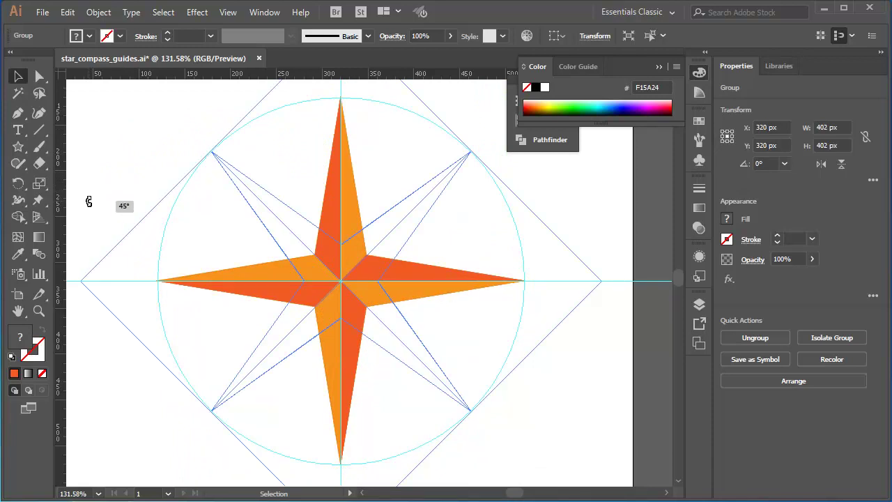
drag(89, 201, 89, 202)
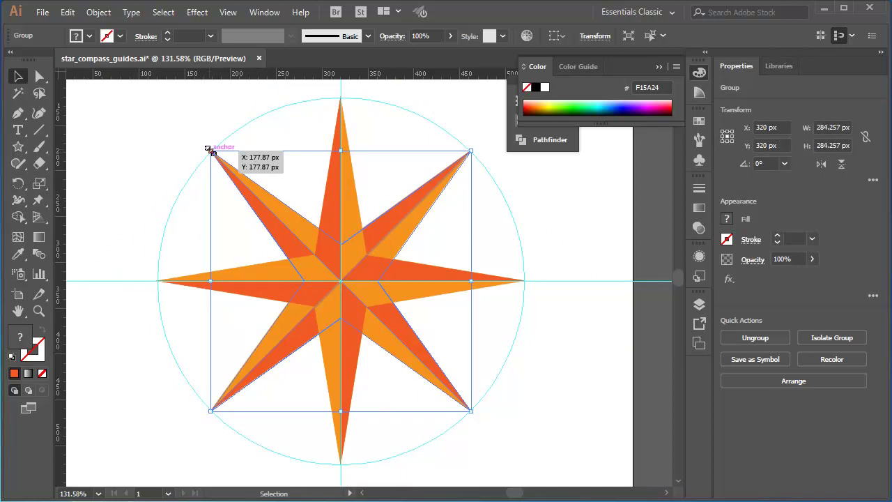
drag(210, 150, 248, 192)
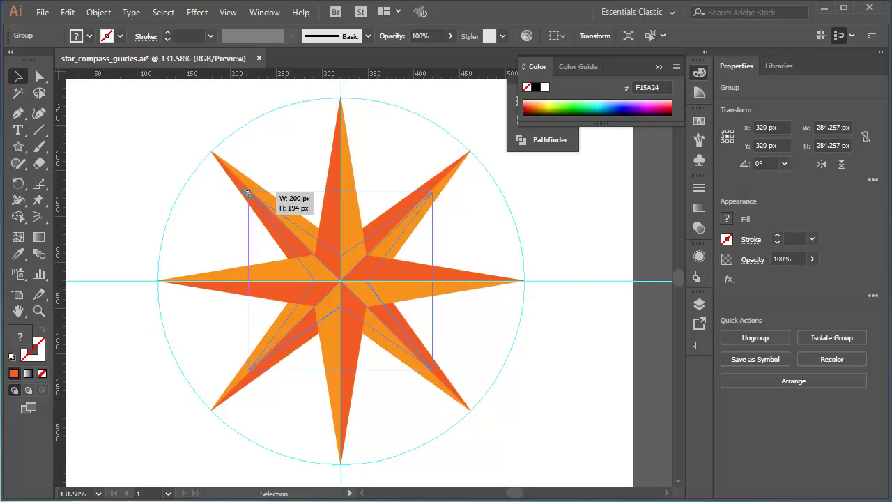
drag(248, 193, 249, 196)
click(169, 140)
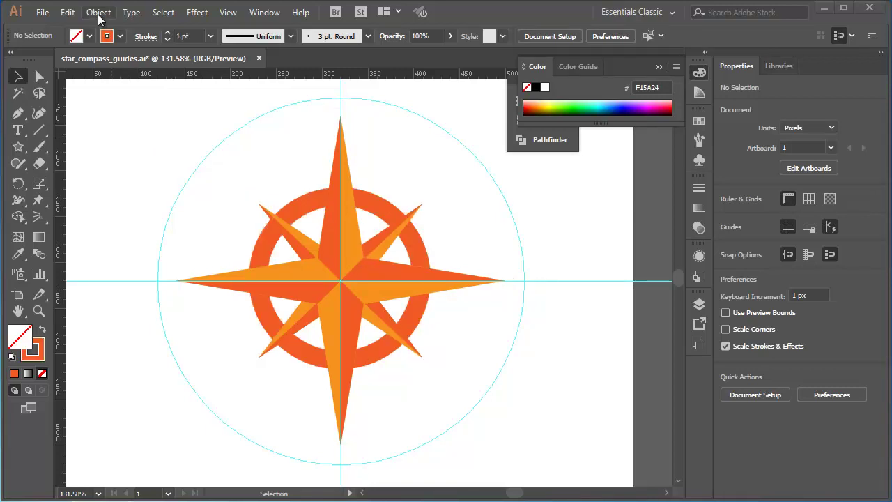
- Use Object > Show All to reveal the dashed two-tone outer ring
click(98, 14)
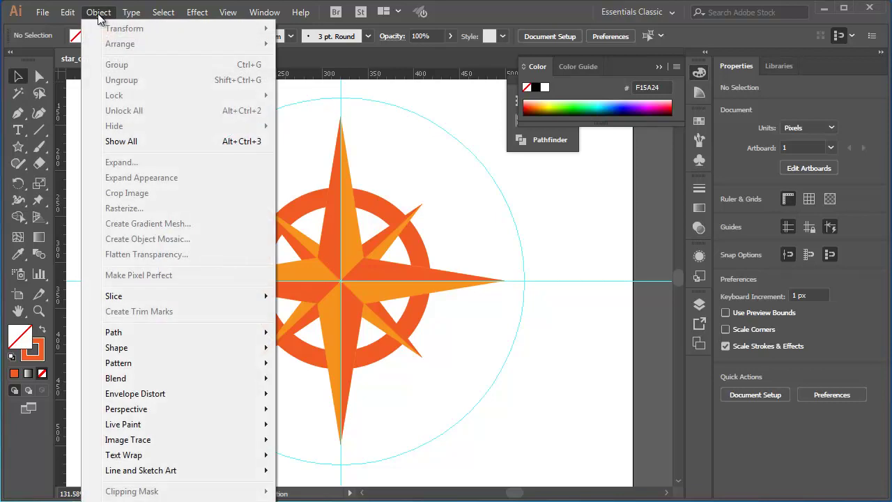
click(133, 141)
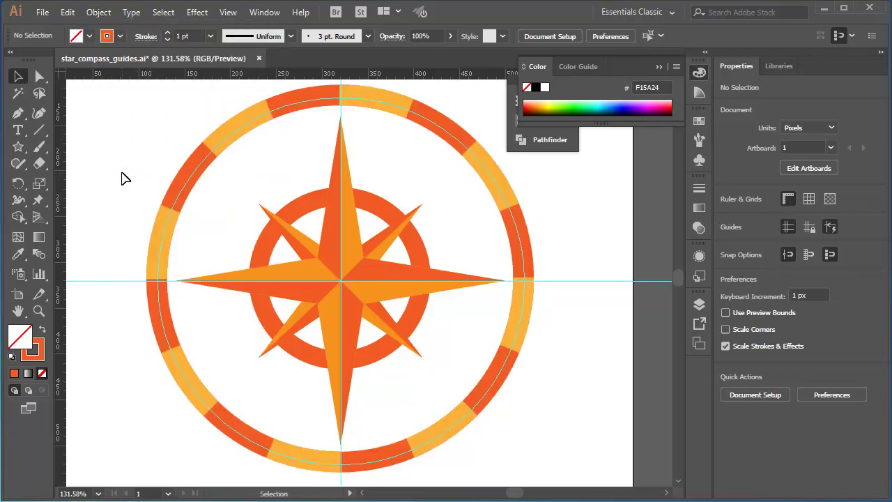